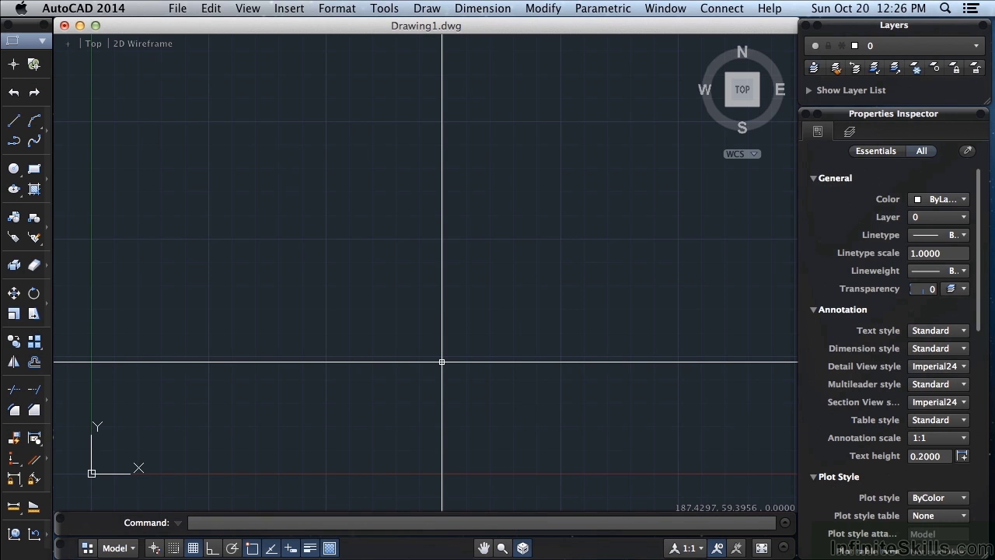
Step: Draw one diagonal line with the L command from the lower left toward the middle, then zoom to check it
{"action": "type", "text": "l"}
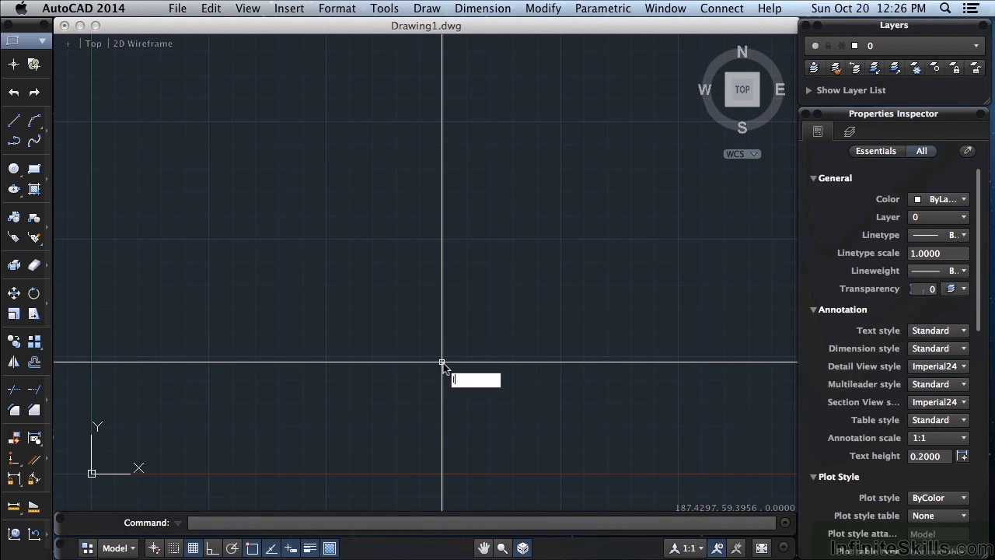
{"action": "key", "text": "Return"}
{"action": "left_click", "coordinate": [447, 167]}
{"action": "left_click", "coordinate": [385, 216]}
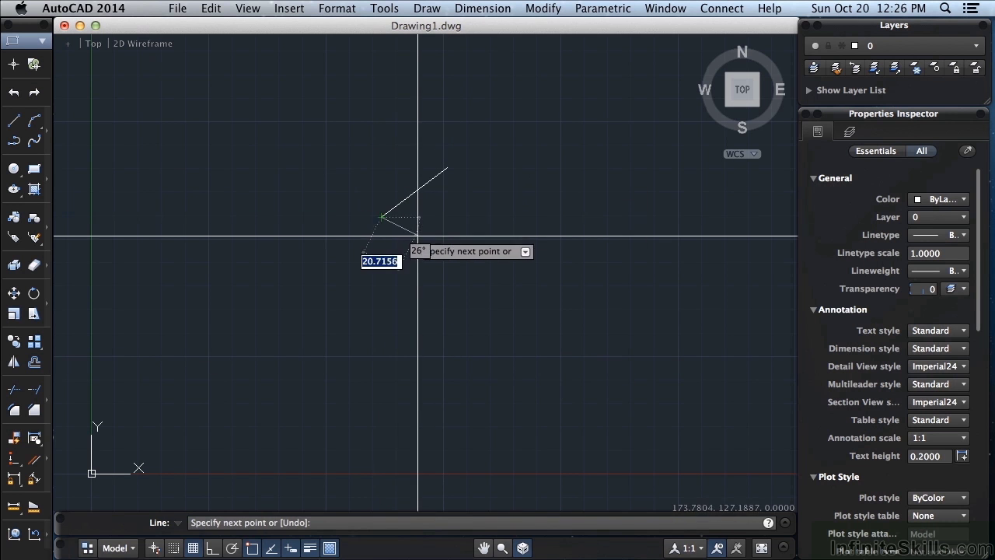
{"action": "key", "text": "Return"}
{"action": "scroll", "coordinate": [459, 186], "scroll_direction": "up", "scroll_amount": 8}
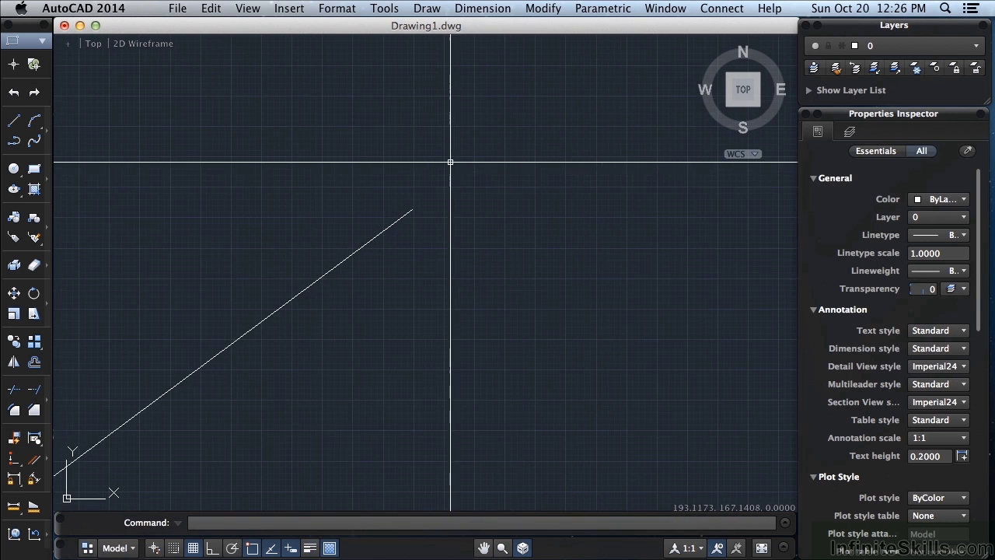
{"action": "scroll", "coordinate": [444, 226], "scroll_direction": "down", "scroll_amount": 6}
{"action": "scroll", "coordinate": [446, 233], "scroll_direction": "up", "scroll_amount": 5}
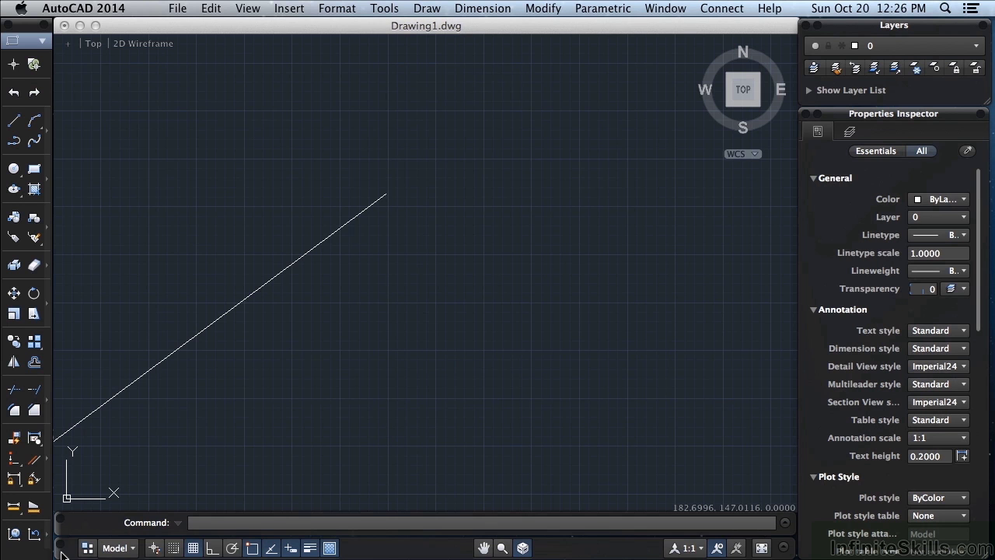
Step: Float the status bar over the drawing and switch Grid Display off and back on
{"action": "mouse_move", "coordinate": [61, 547]}
{"action": "left_mouse_down"}
{"action": "mouse_move", "coordinate": [96, 407]}
{"action": "mouse_move", "coordinate": [104, 236]}
{"action": "mouse_move", "coordinate": [74, 209]}
{"action": "mouse_move", "coordinate": [79, 261]}
{"action": "mouse_move", "coordinate": [77, 71]}
{"action": "mouse_move", "coordinate": [84, 186]}
{"action": "mouse_move", "coordinate": [103, 247]}
{"action": "left_mouse_up"}
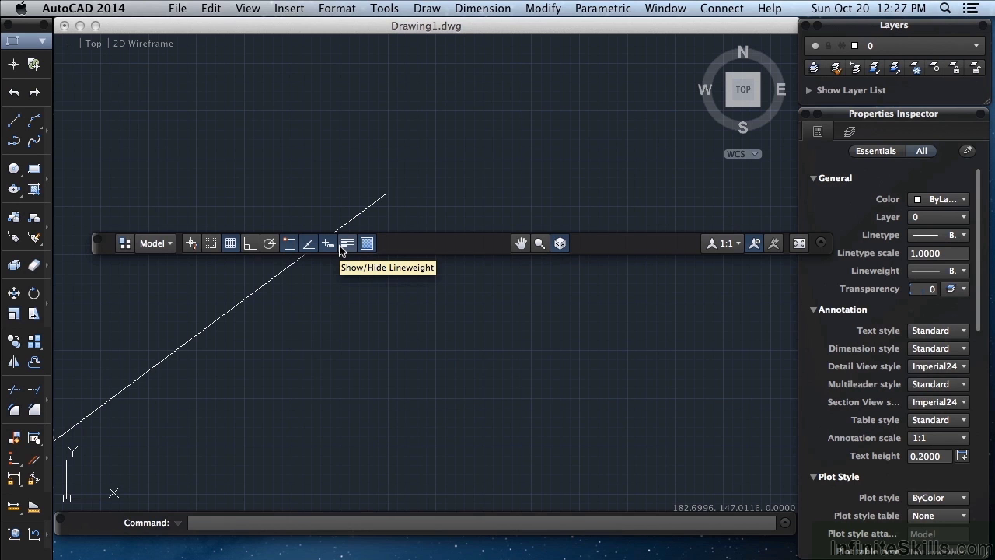
{"action": "left_click", "coordinate": [231, 244]}
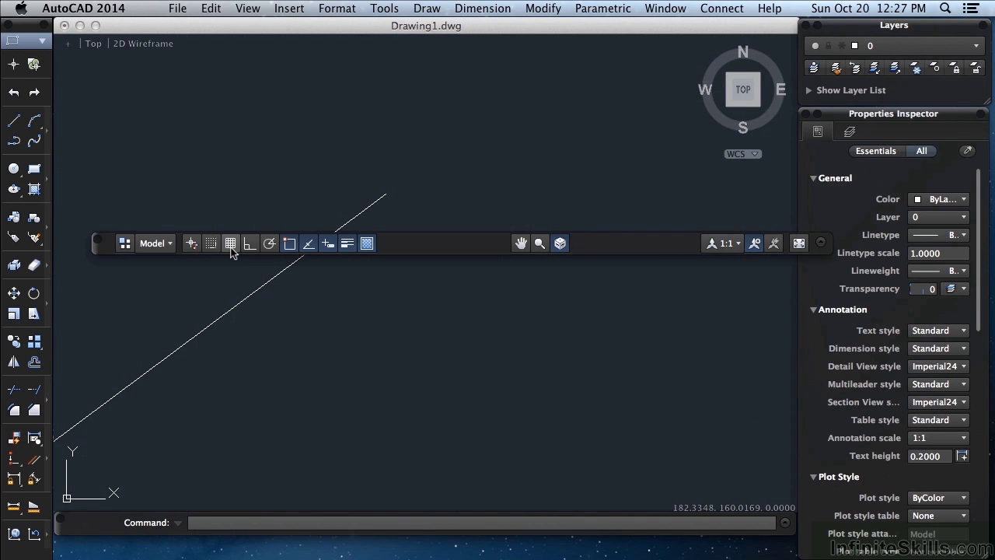
{"action": "left_click", "coordinate": [231, 245]}
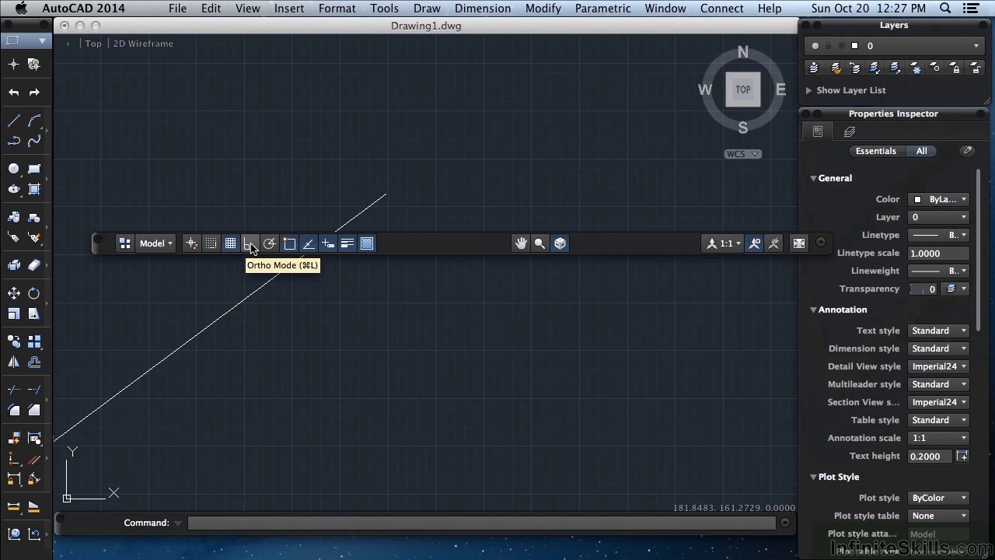
Step: Toggle Ortho Mode on and off, then toggle Polar Tracking
{"action": "left_click", "coordinate": [250, 245]}
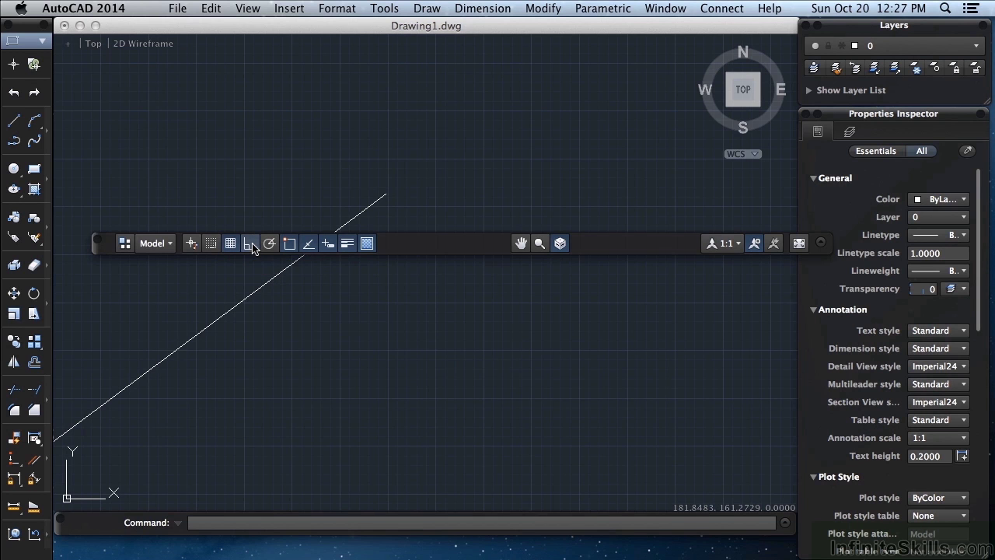
{"action": "left_click", "coordinate": [250, 245]}
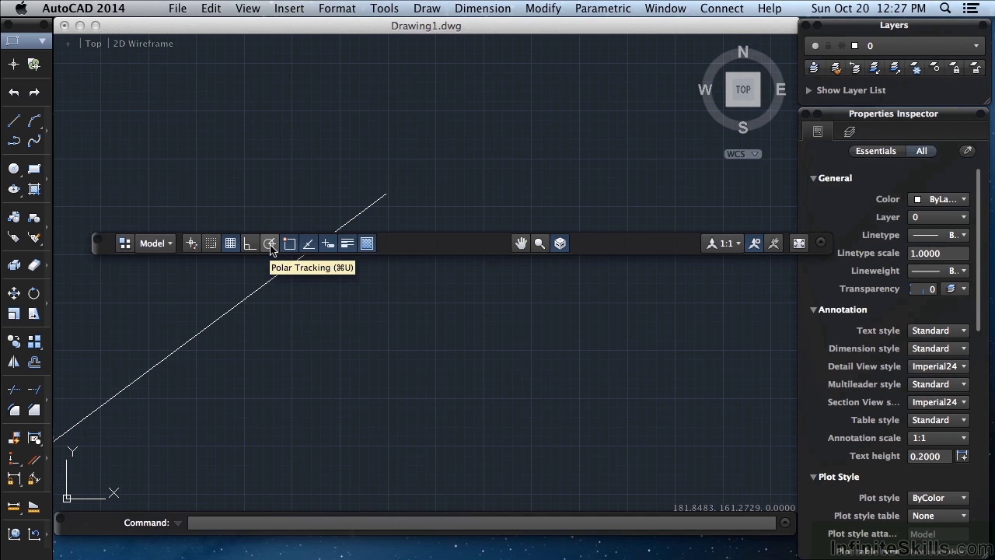
{"action": "left_click", "coordinate": [270, 245]}
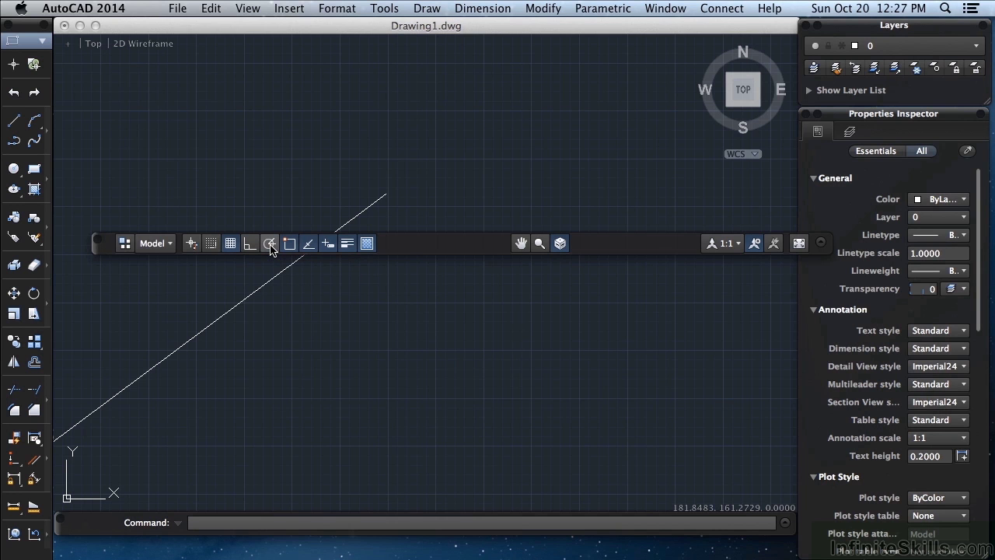
{"action": "left_click", "coordinate": [167, 244]}
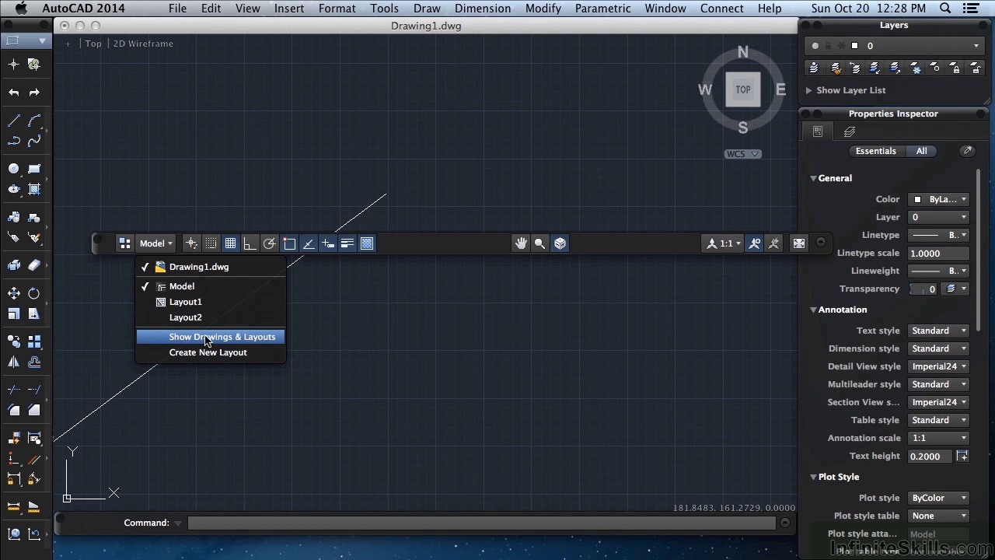
{"action": "left_click", "coordinate": [125, 246]}
{"action": "left_click", "coordinate": [125, 246]}
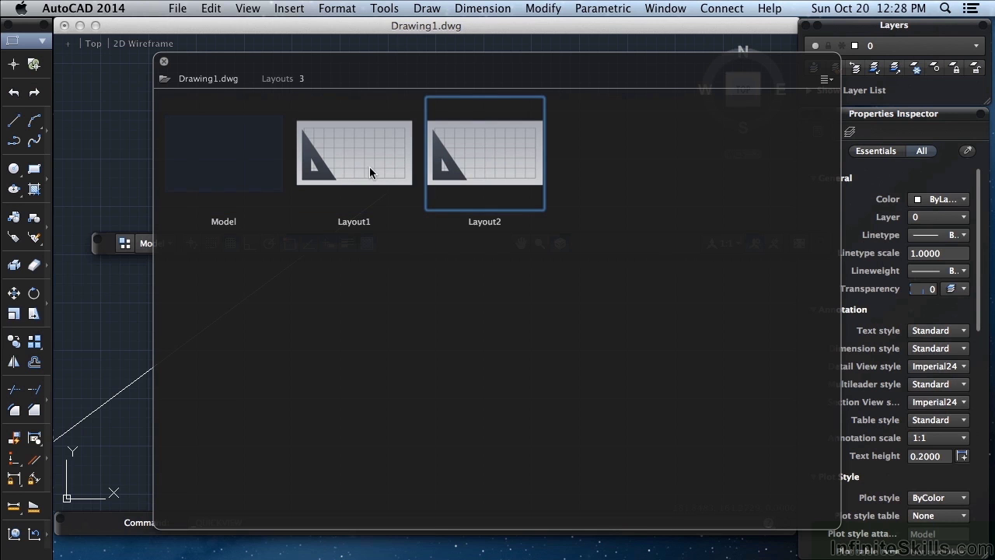
{"action": "left_click", "coordinate": [164, 62]}
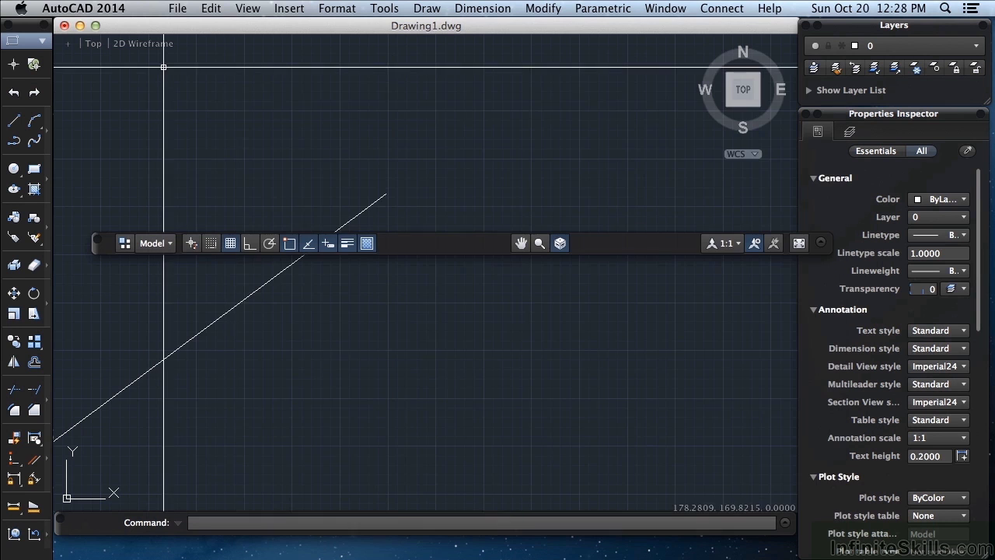
Step: Pan the drawing slightly to the right using the status bar Pan button
{"action": "left_click", "coordinate": [526, 245]}
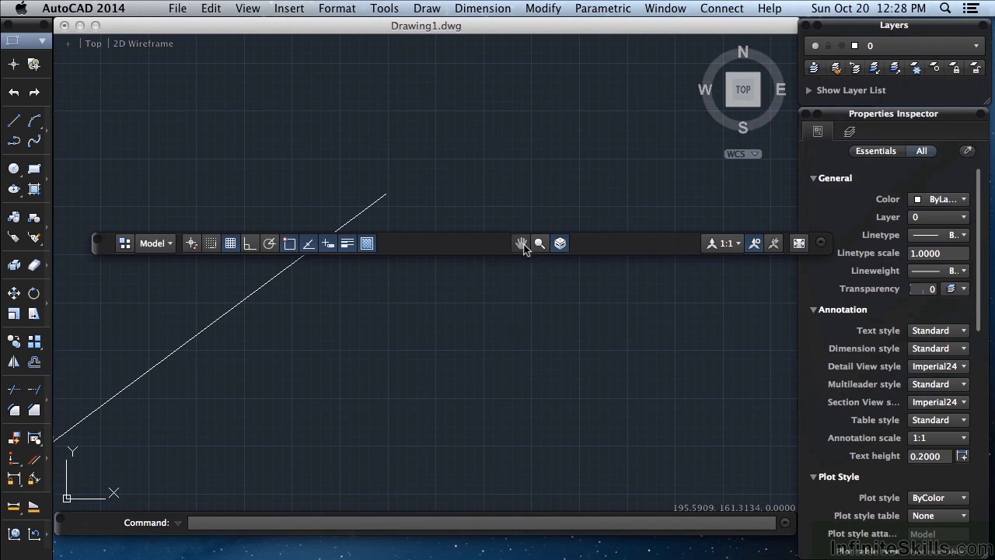
{"action": "mouse_move", "coordinate": [527, 156]}
{"action": "left_mouse_down"}
{"action": "mouse_move", "coordinate": [411, 155]}
{"action": "mouse_move", "coordinate": [557, 160]}
{"action": "left_mouse_up"}
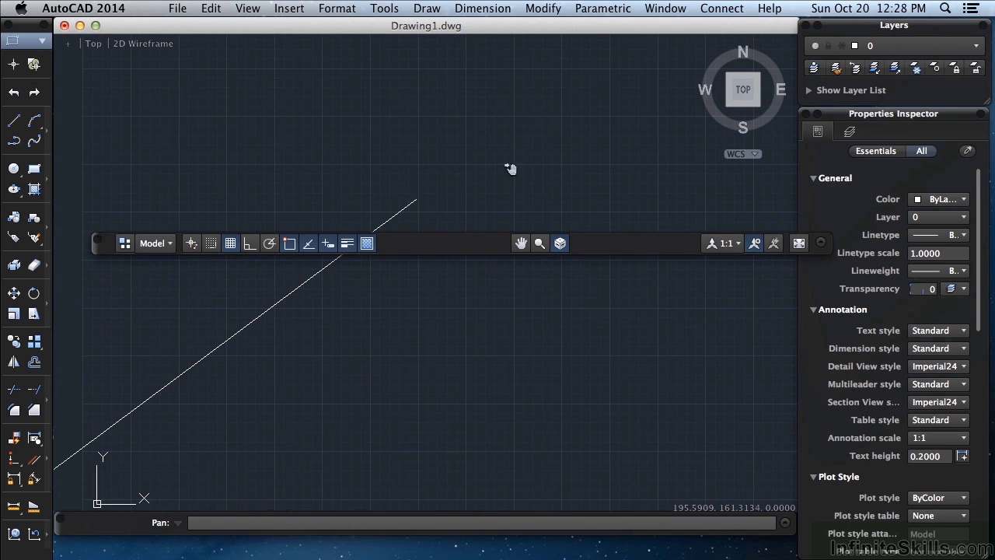
{"action": "key", "text": "Escape"}
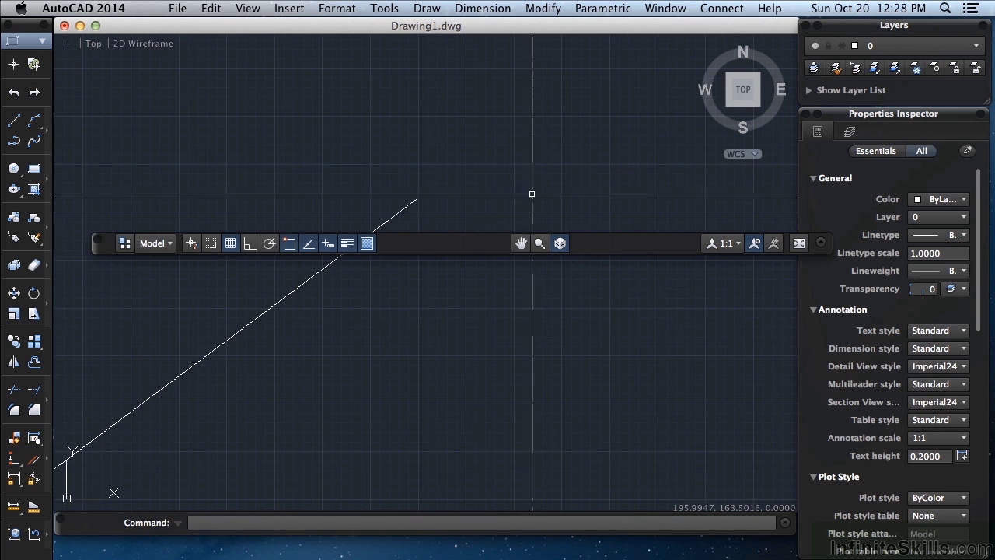
Step: Hide and reshow the View Cube, and keep the annotation scale at 1:1
{"action": "left_click", "coordinate": [559, 244]}
{"action": "left_click", "coordinate": [559, 244]}
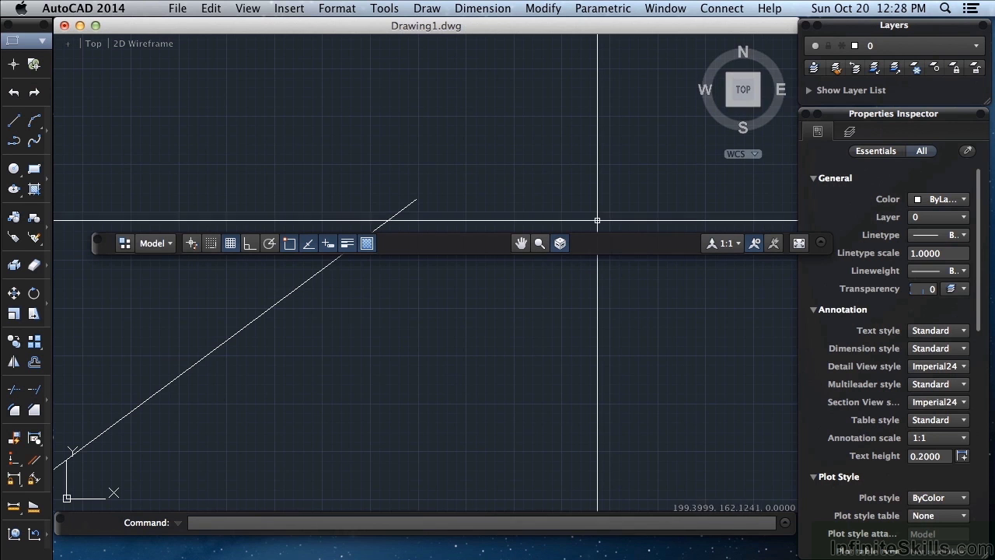
{"action": "left_click", "coordinate": [736, 244]}
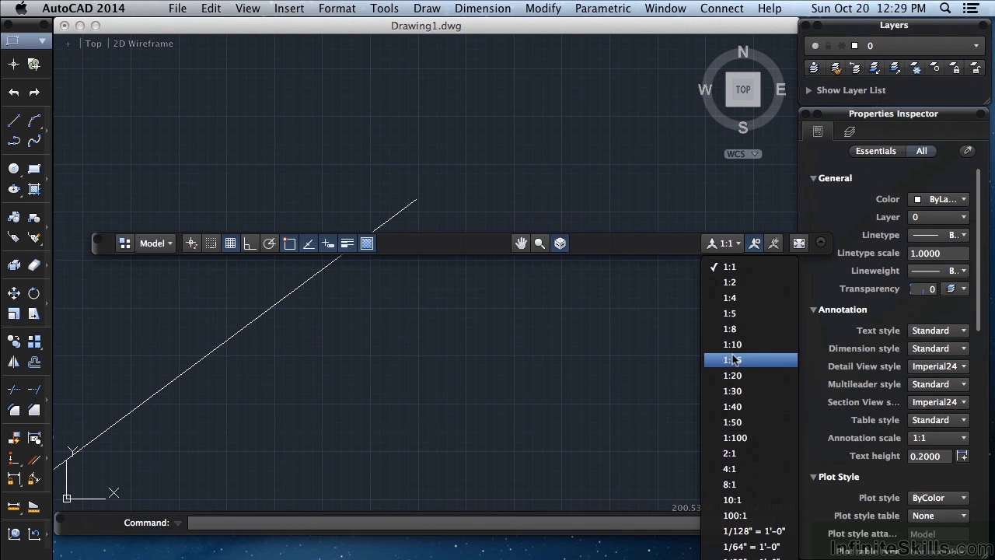
{"action": "left_click", "coordinate": [730, 267]}
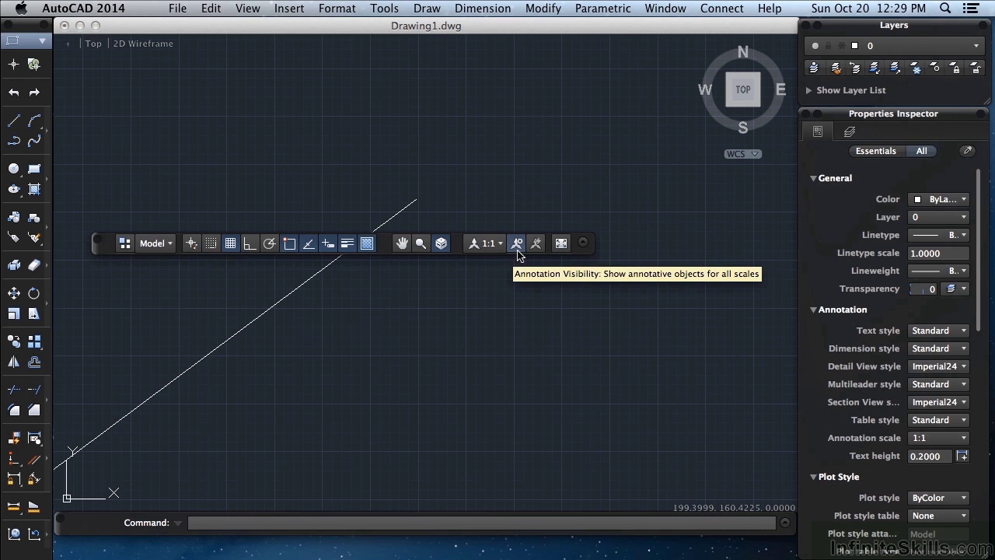
{"action": "left_click", "coordinate": [562, 244]}
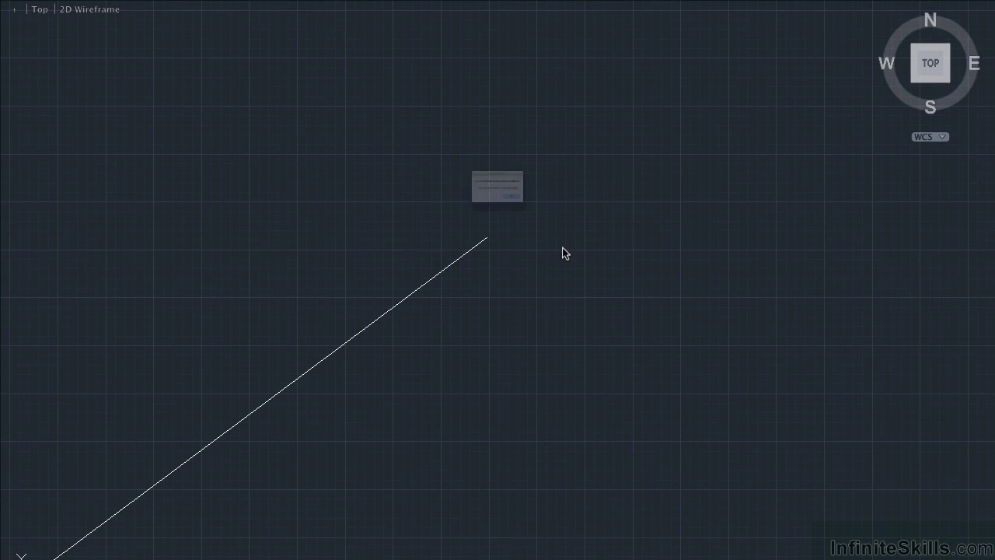
{"action": "left_click", "coordinate": [555, 226]}
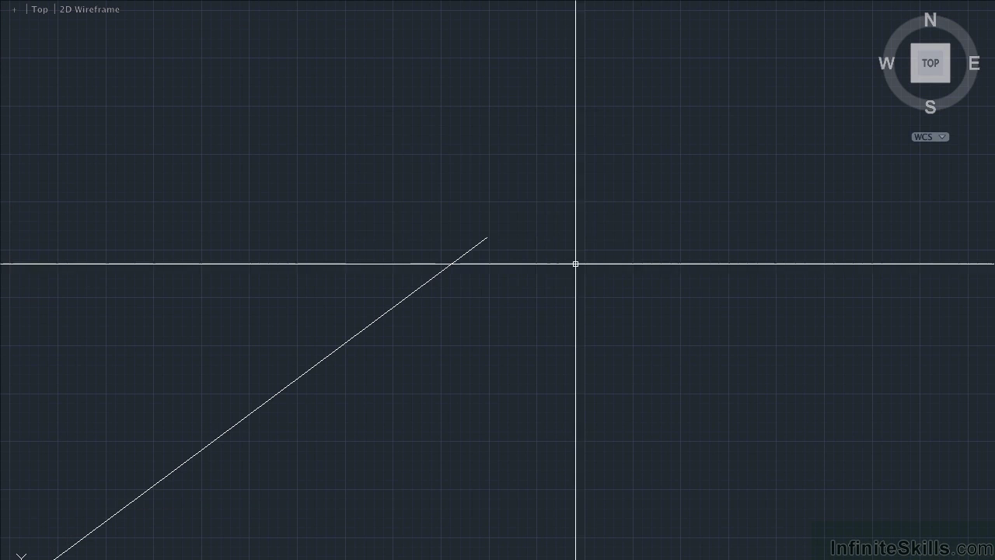
{"action": "key", "text": "super+0"}
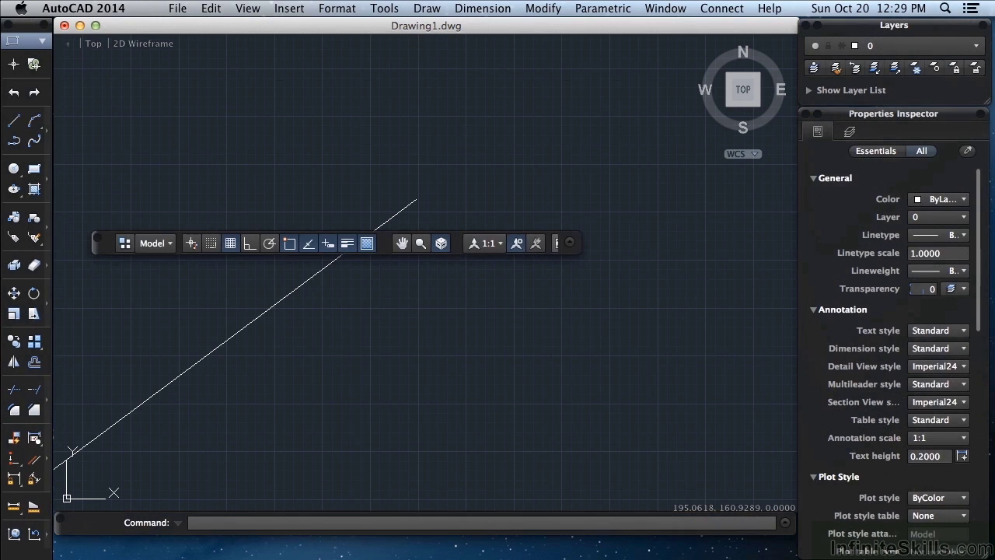
{"action": "left_click", "coordinate": [570, 244]}
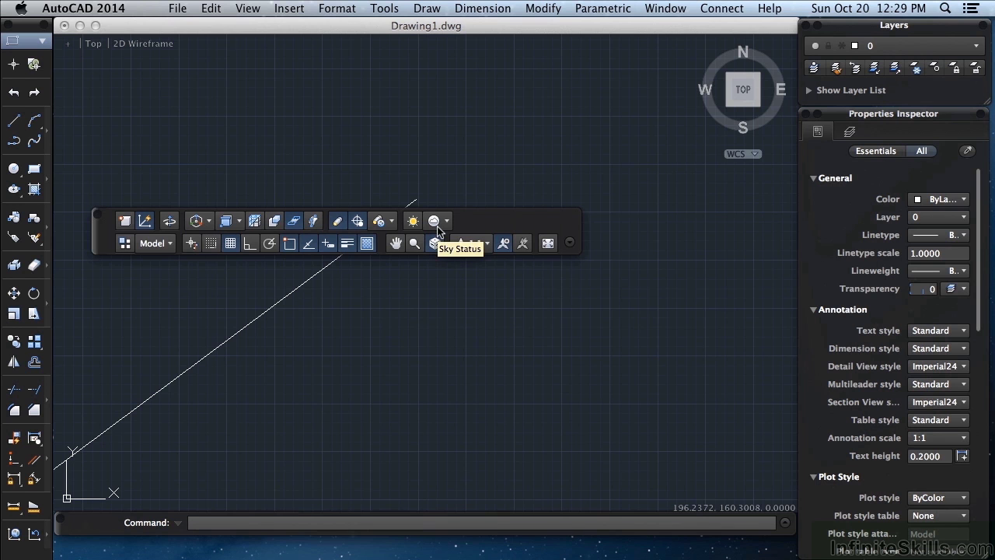
{"action": "left_click", "coordinate": [569, 243]}
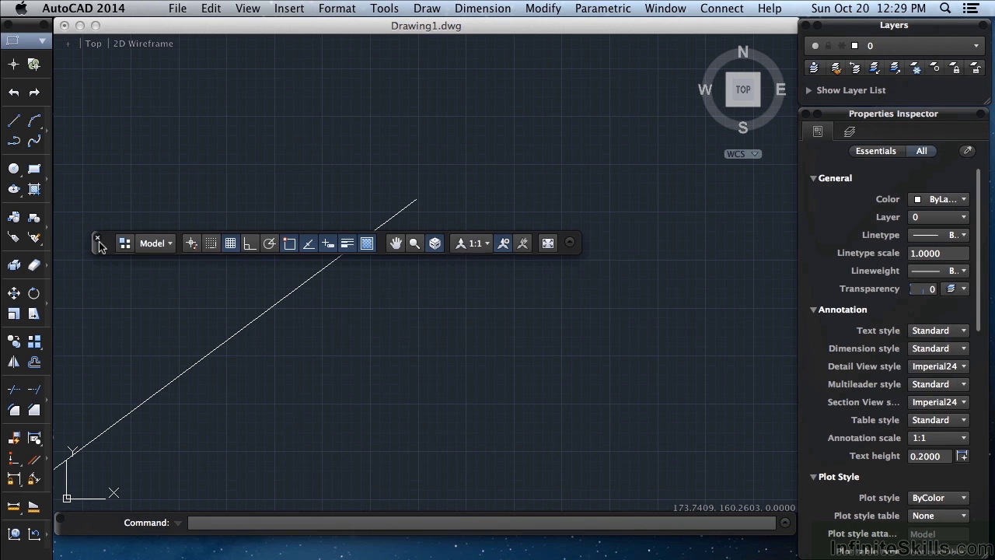
Step: Dock the status bar below the command line and stretch it across the full window width
{"action": "left_click_drag", "start_coordinate": [99, 246], "coordinate": [70, 548]}
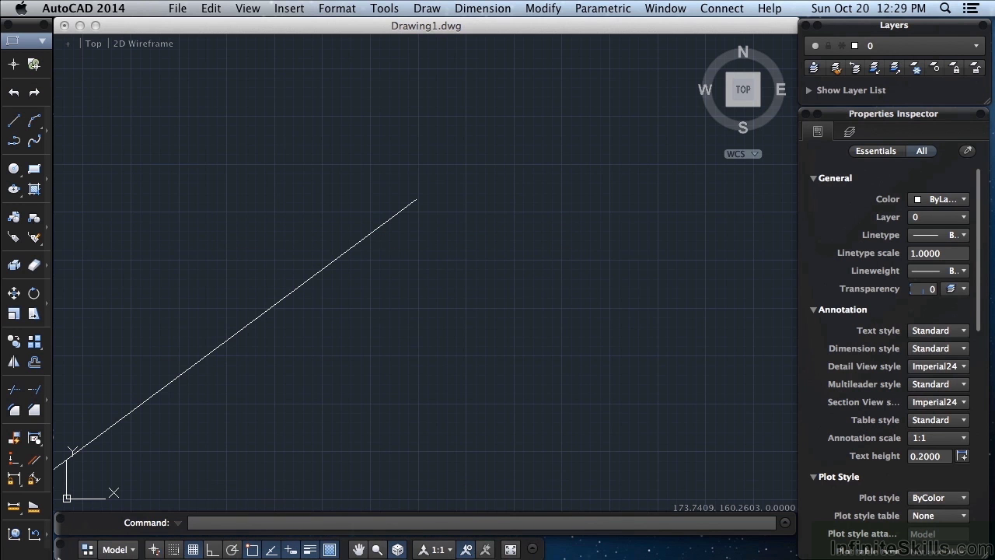
{"action": "left_click_drag", "start_coordinate": [535, 549], "coordinate": [785, 555]}
{"action": "left_click", "coordinate": [552, 334]}
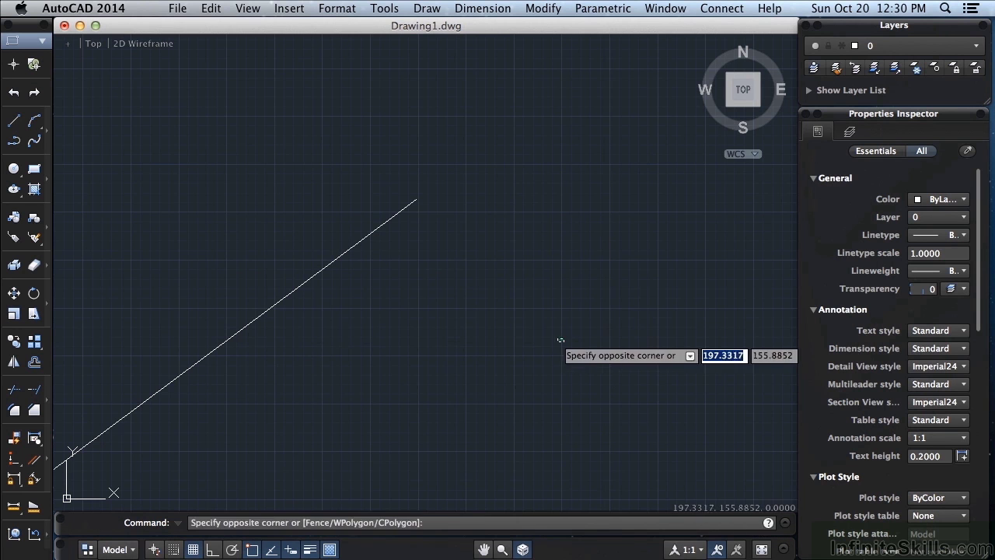
{"action": "left_click", "coordinate": [552, 334]}
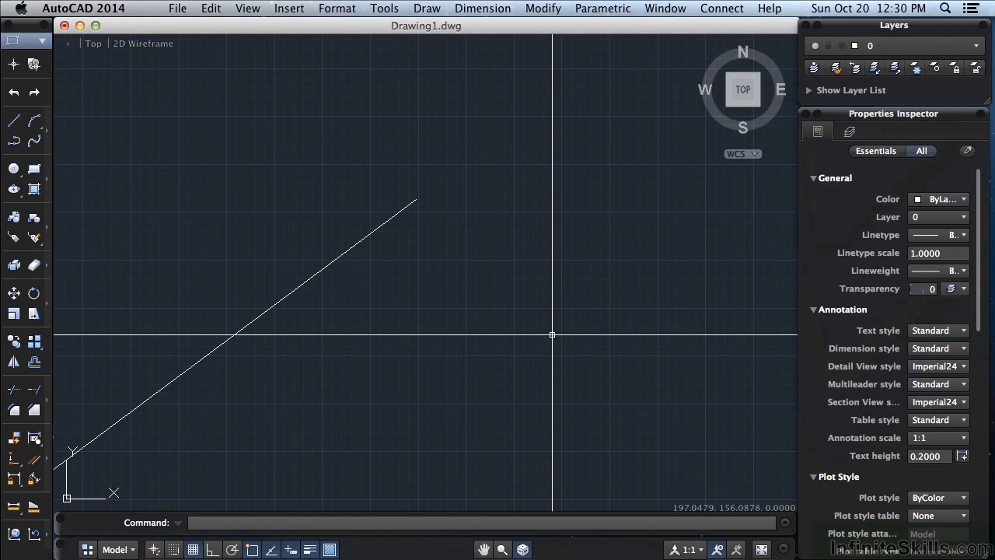